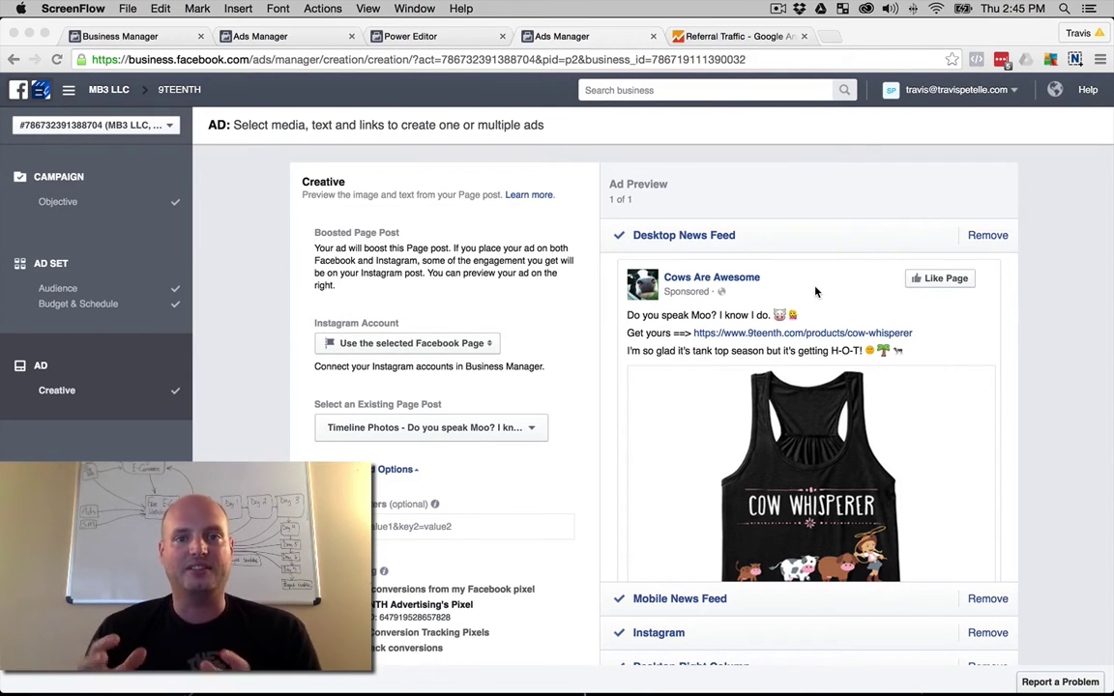
scroll(817, 300, down, 3)
scroll(825, 341, down, 2)
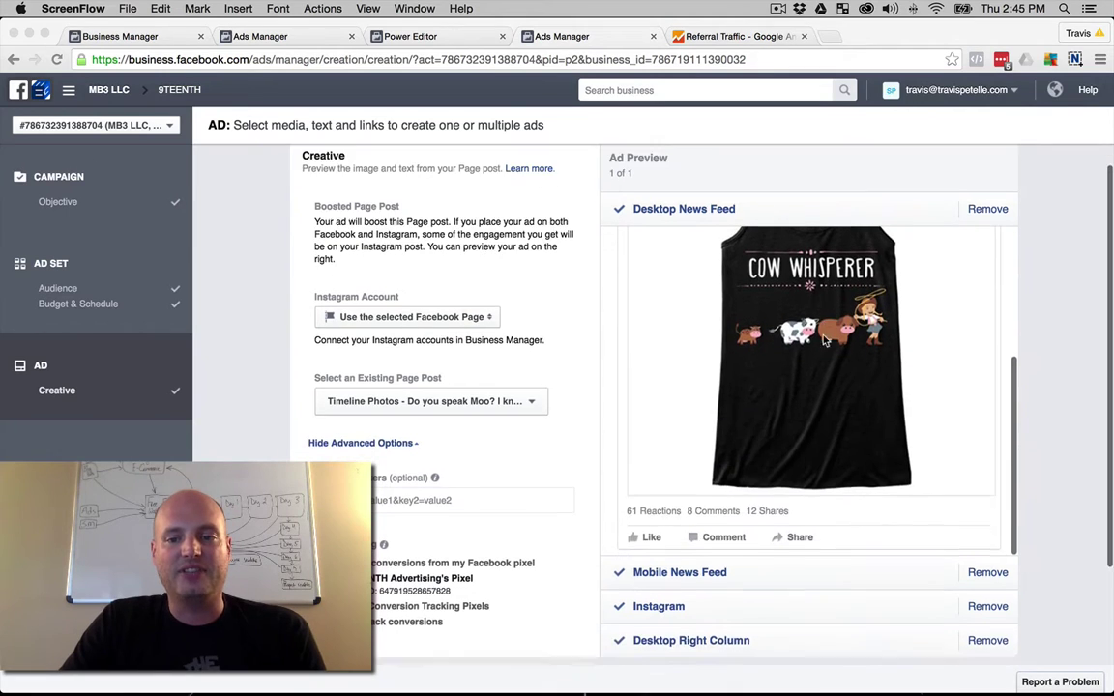
scroll(693, 299, up, 5)
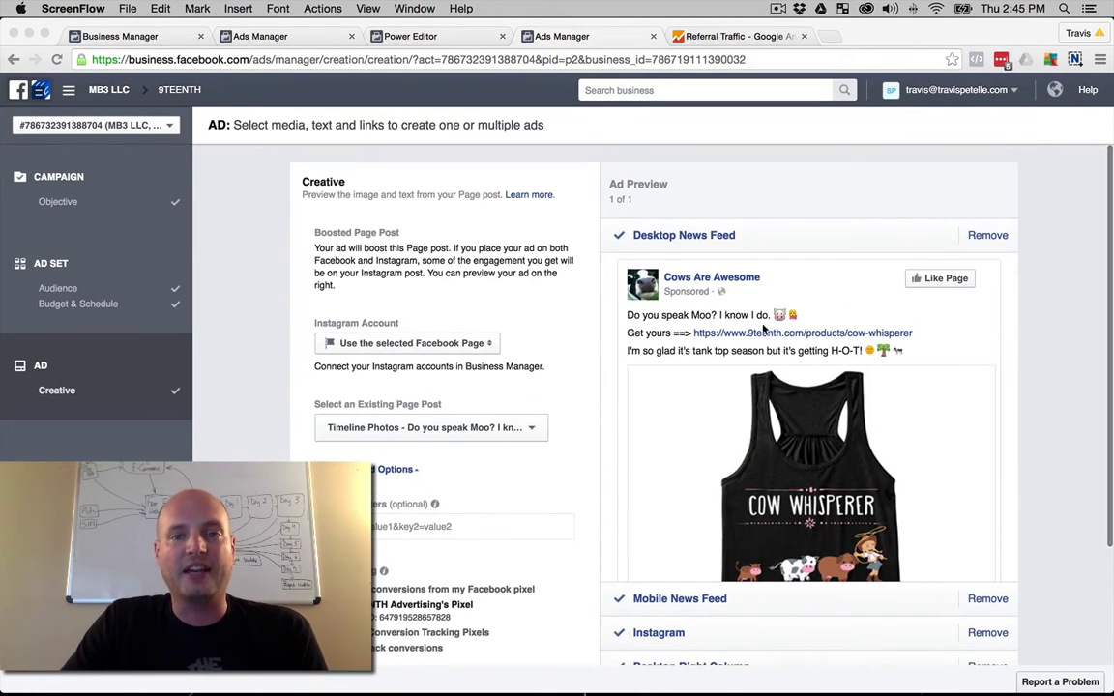
scroll(834, 301, down, 1)
scroll(928, 341, down, 4)
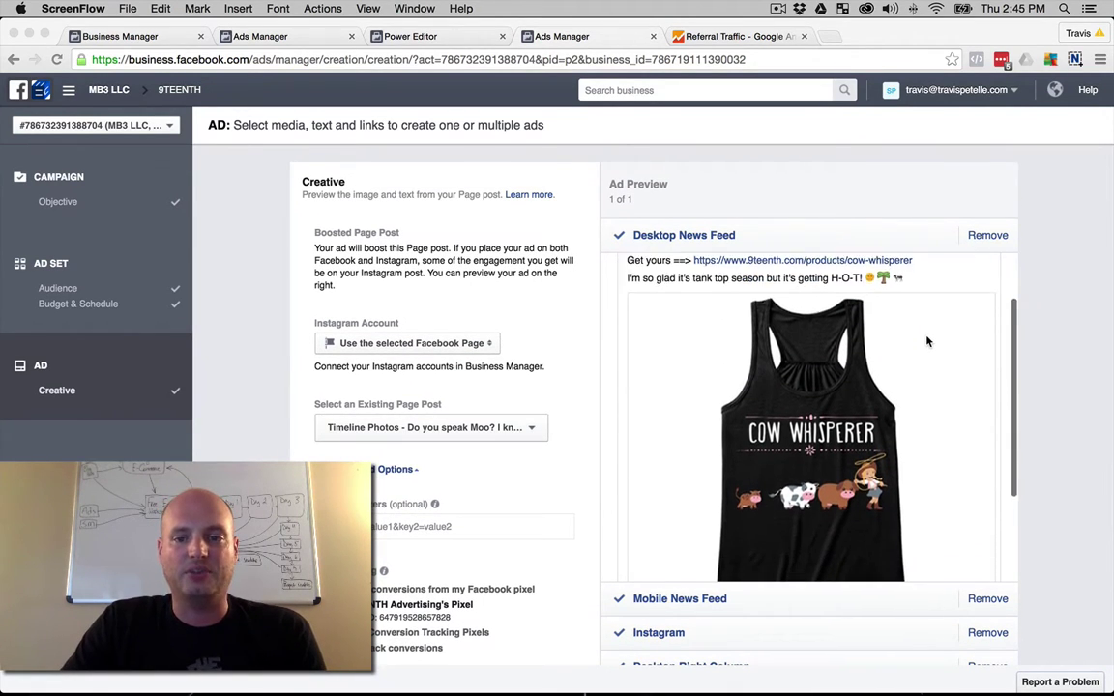
scroll(918, 341, down, 2)
scroll(906, 342, up, 5)
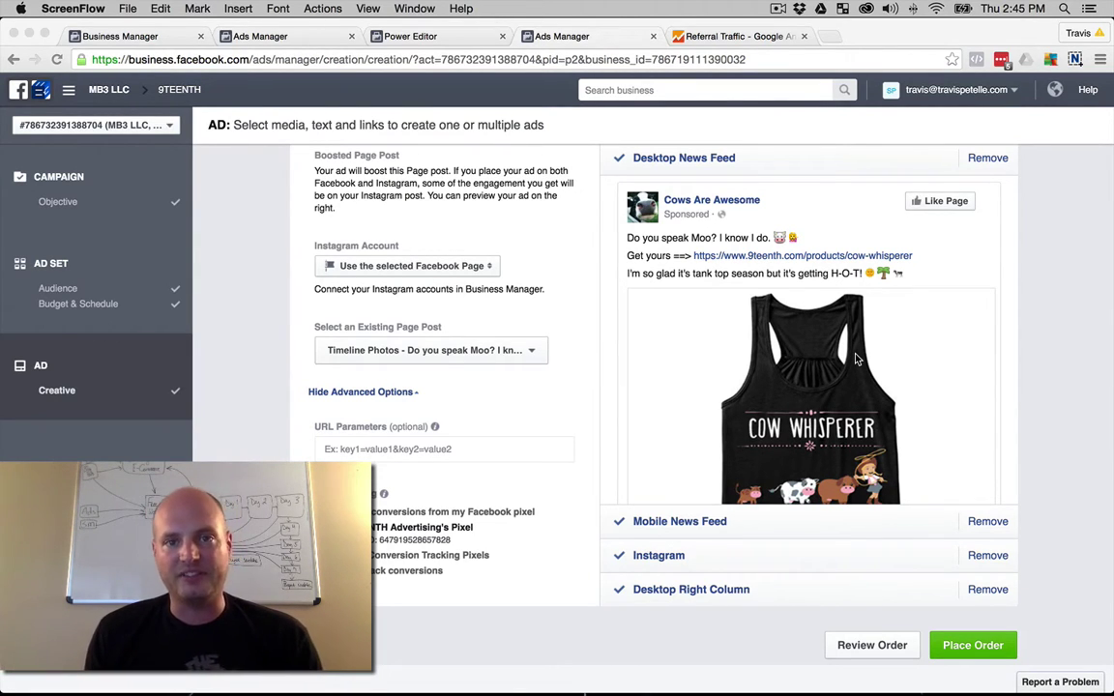
scroll(831, 352, down, 4)
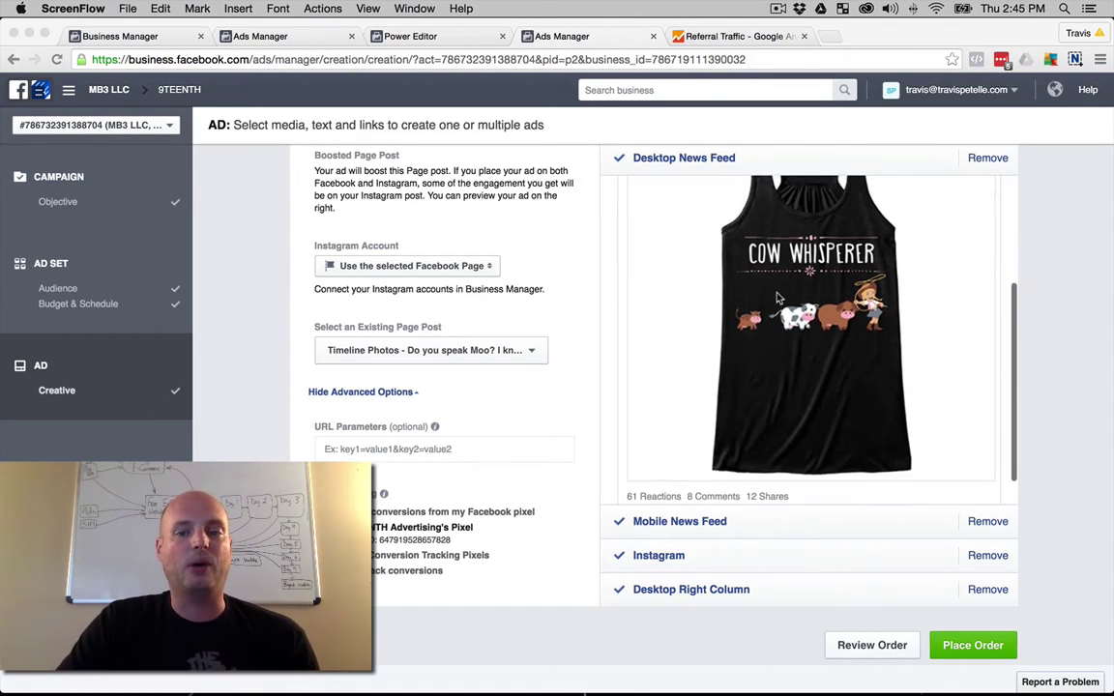
scroll(831, 352, up, 5)
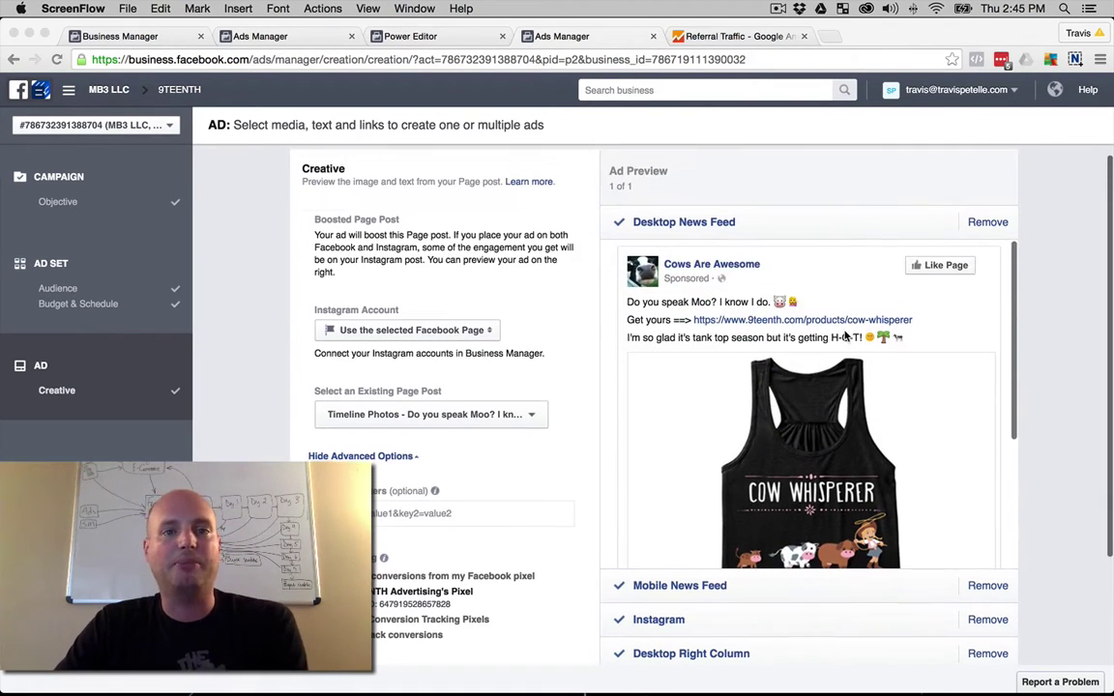
scroll(839, 339, down, 2)
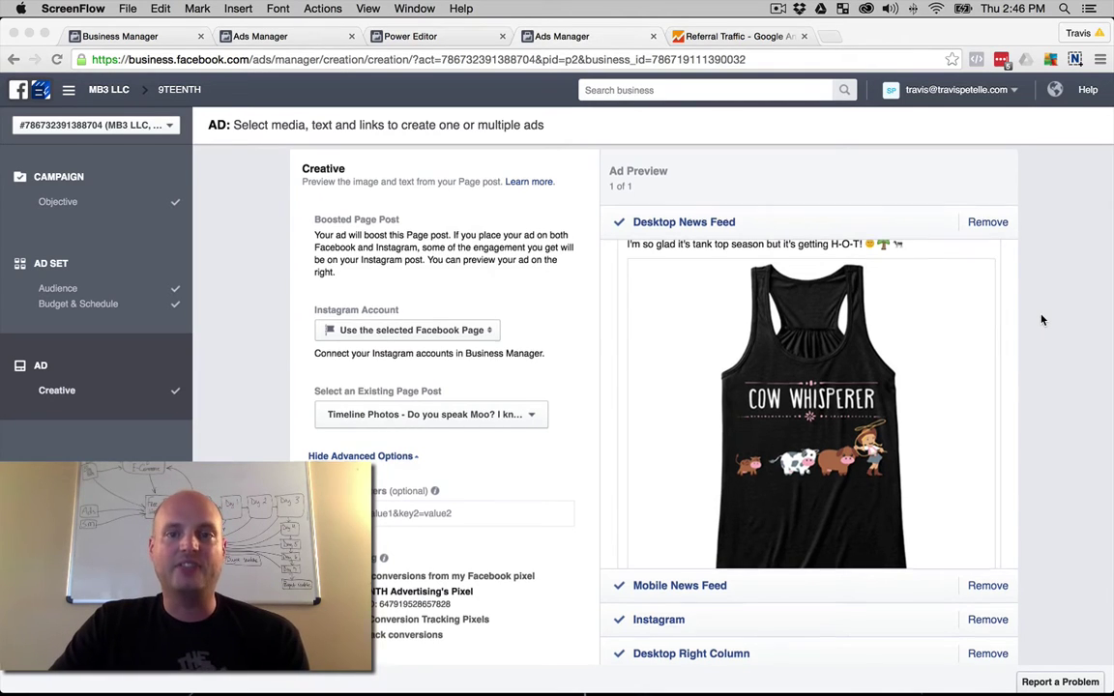
scroll(936, 281, down, 1)
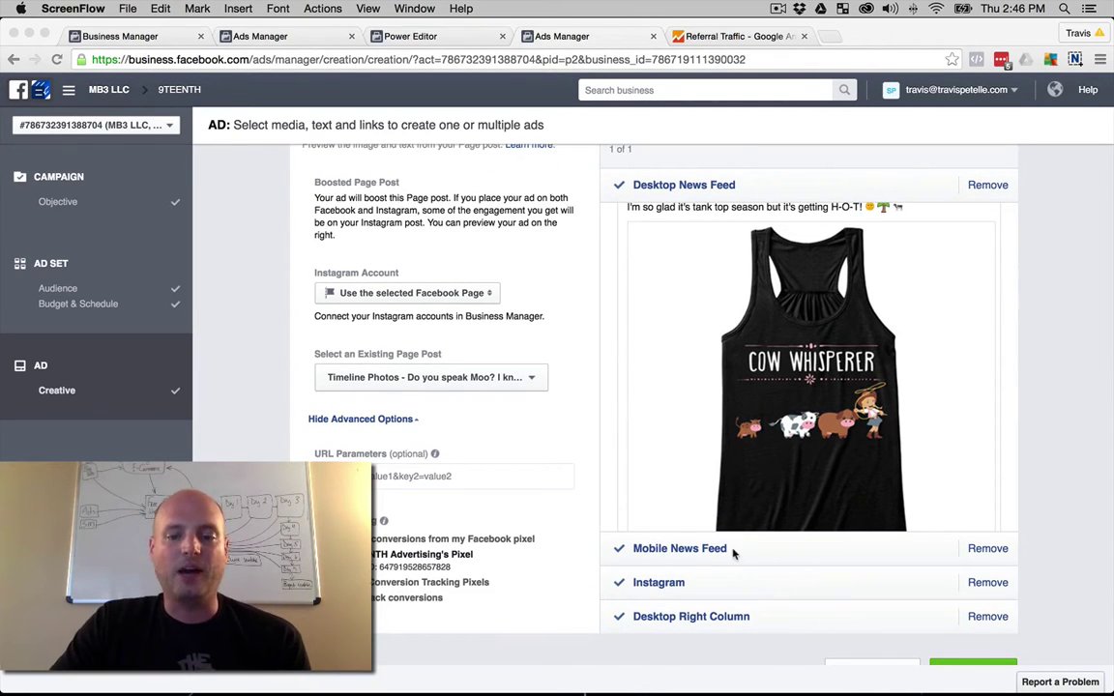
click(658, 550)
Compare the Mobile and Desktop News Feed previews, ending on Mobile News Feed.
click(704, 549)
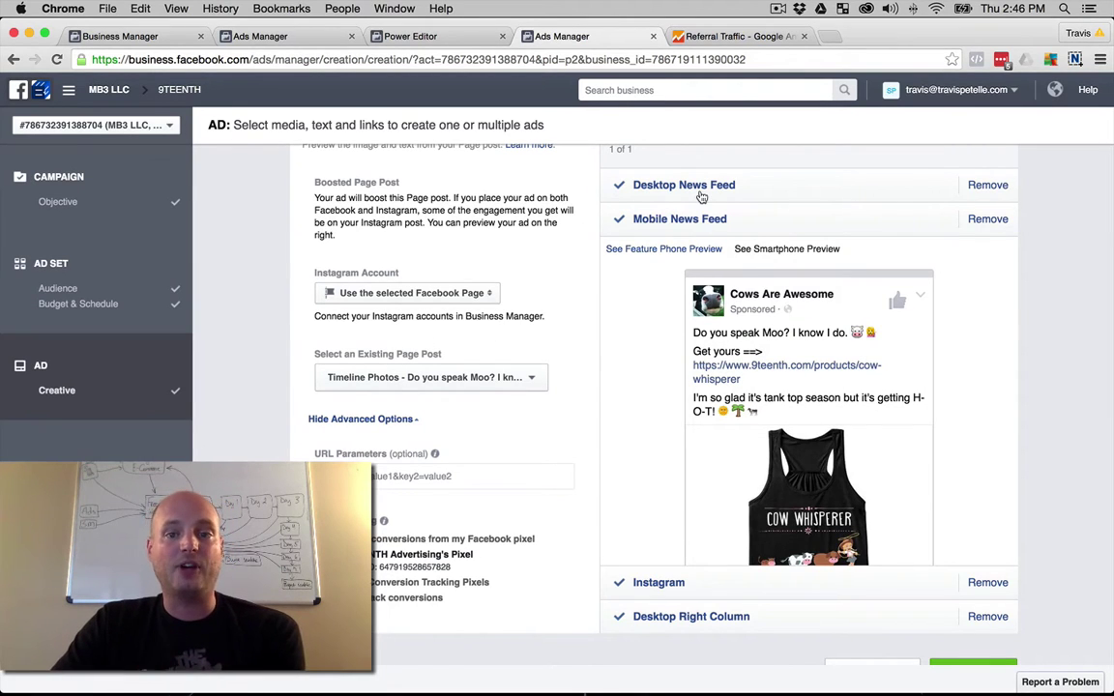
click(633, 178)
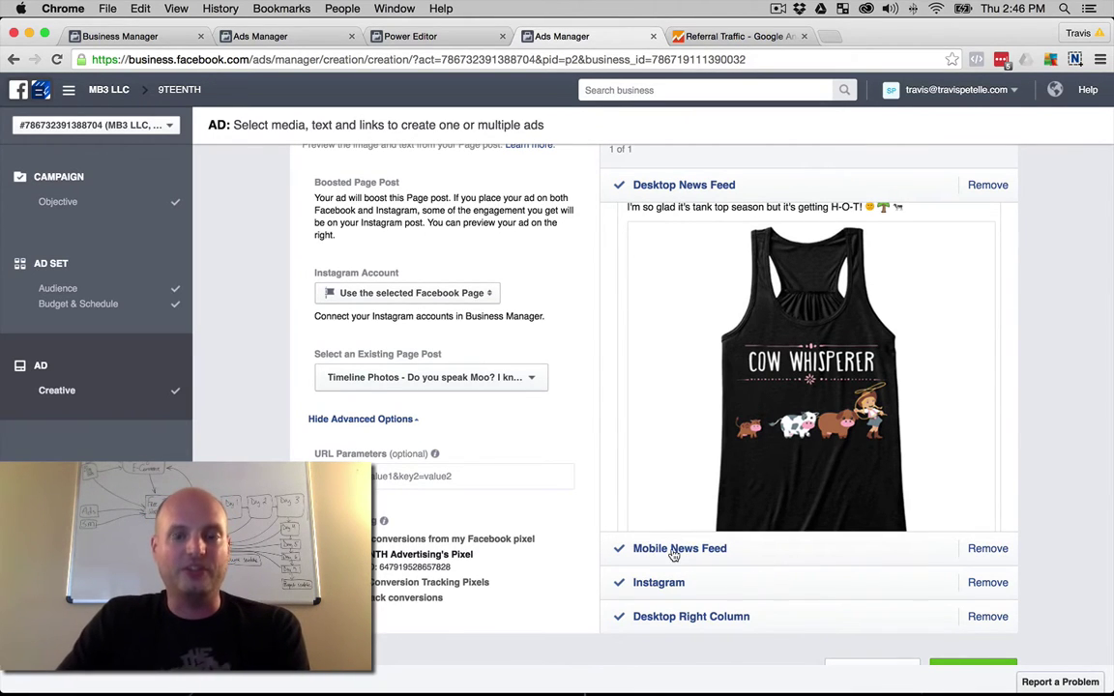
click(706, 549)
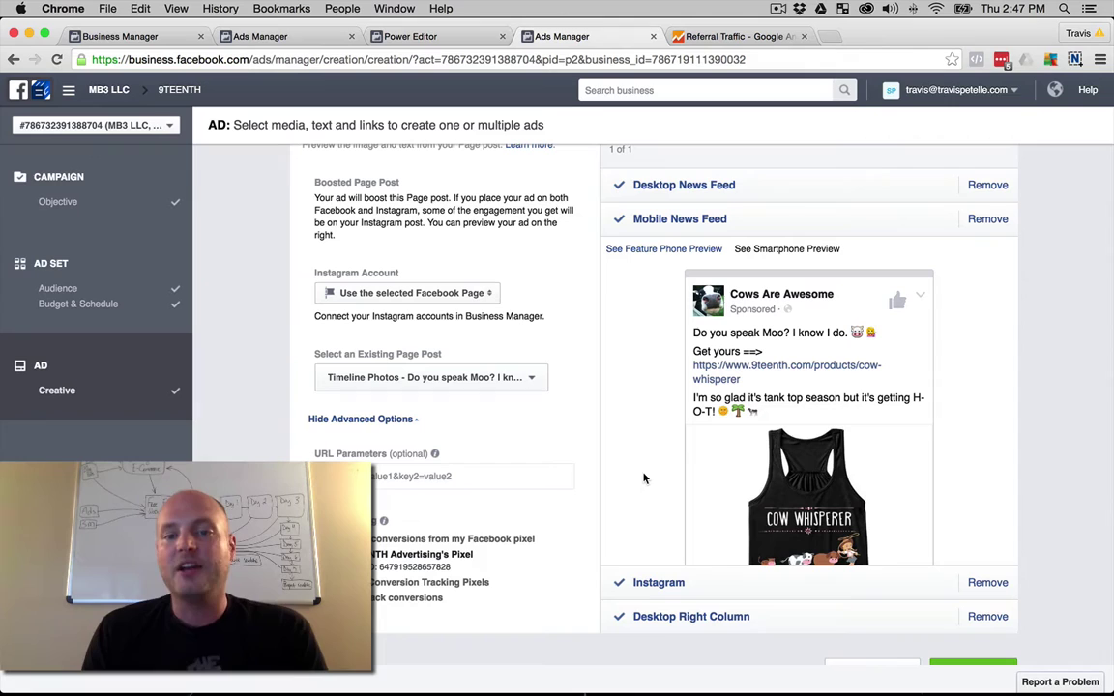
Scroll the mobile preview to see the post's 61 reactions, 8 comments and 12 shares.
scroll(792, 338, down, 3)
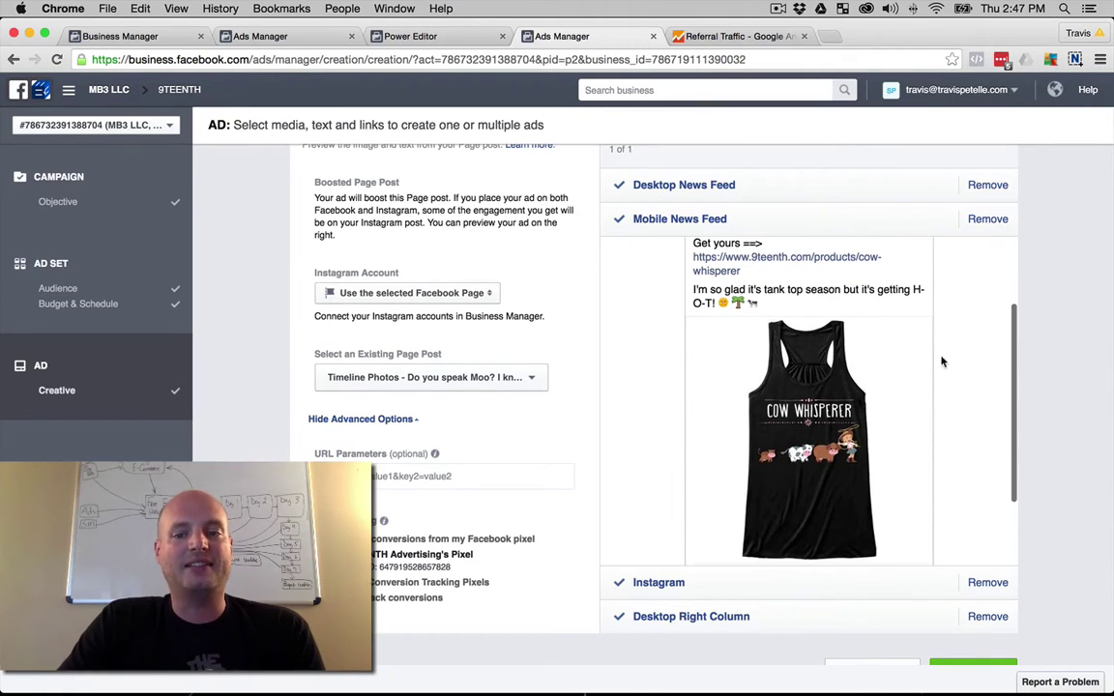
scroll(842, 352, up, 2)
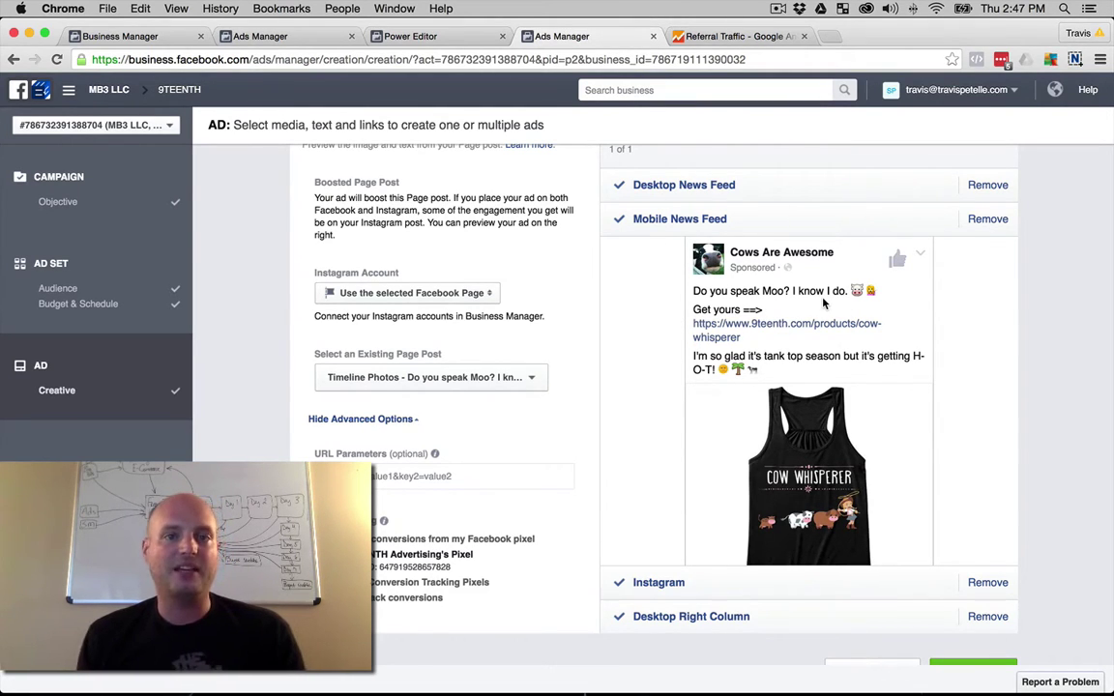
scroll(823, 304, down, 3)
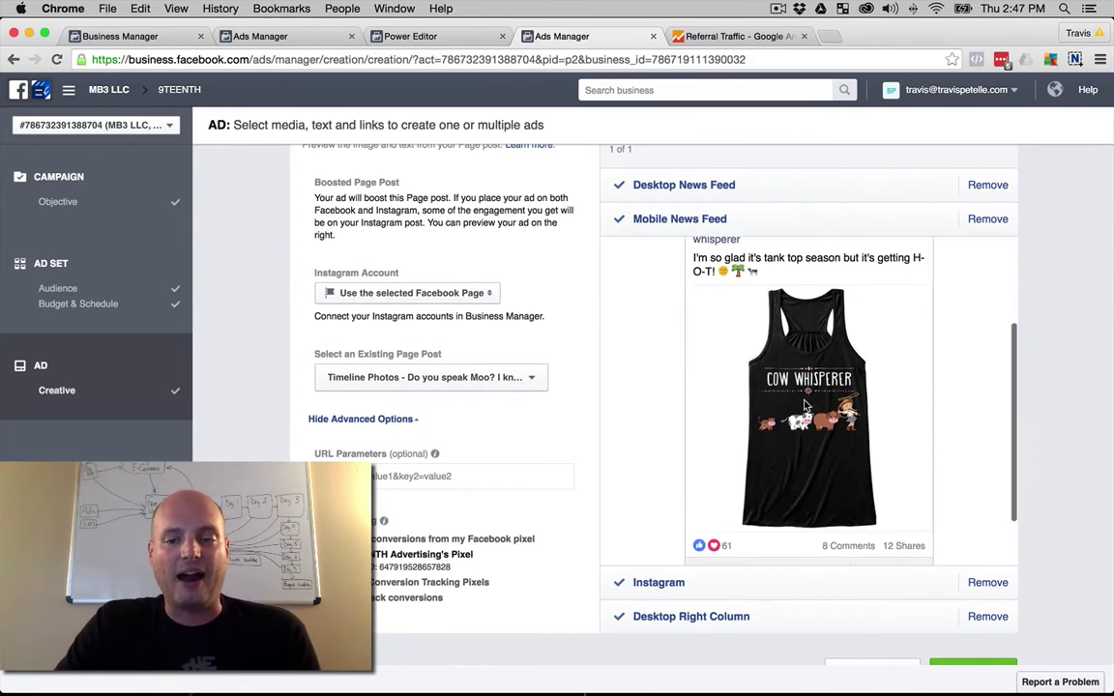
scroll(634, 408, down, 5)
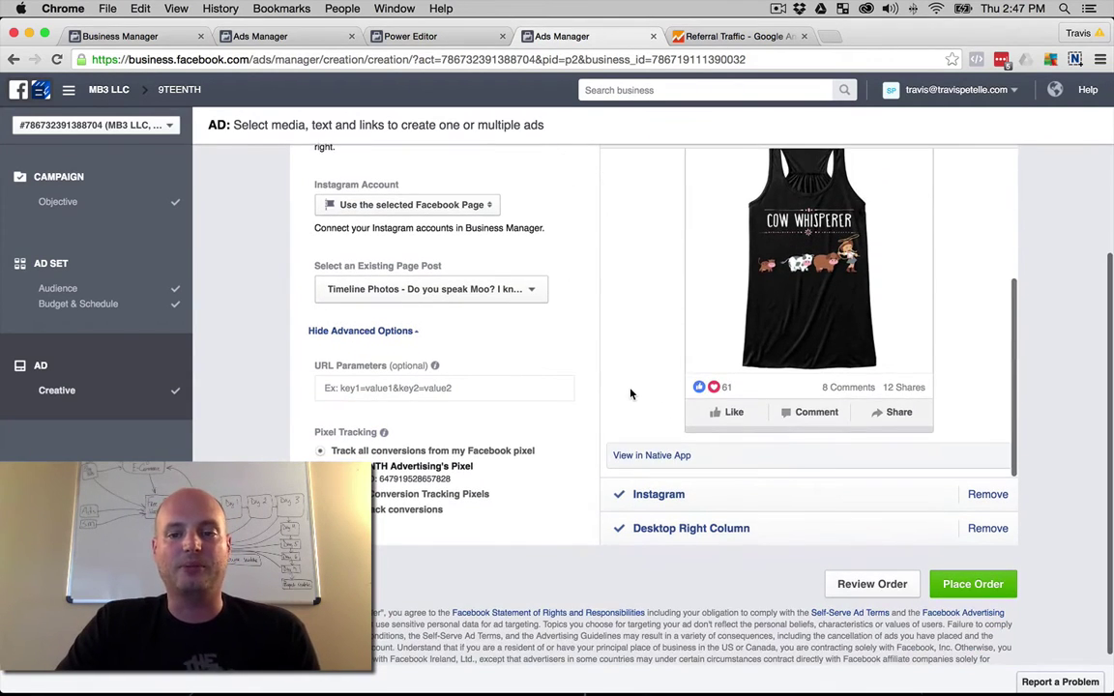
scroll(632, 392, up, 4)
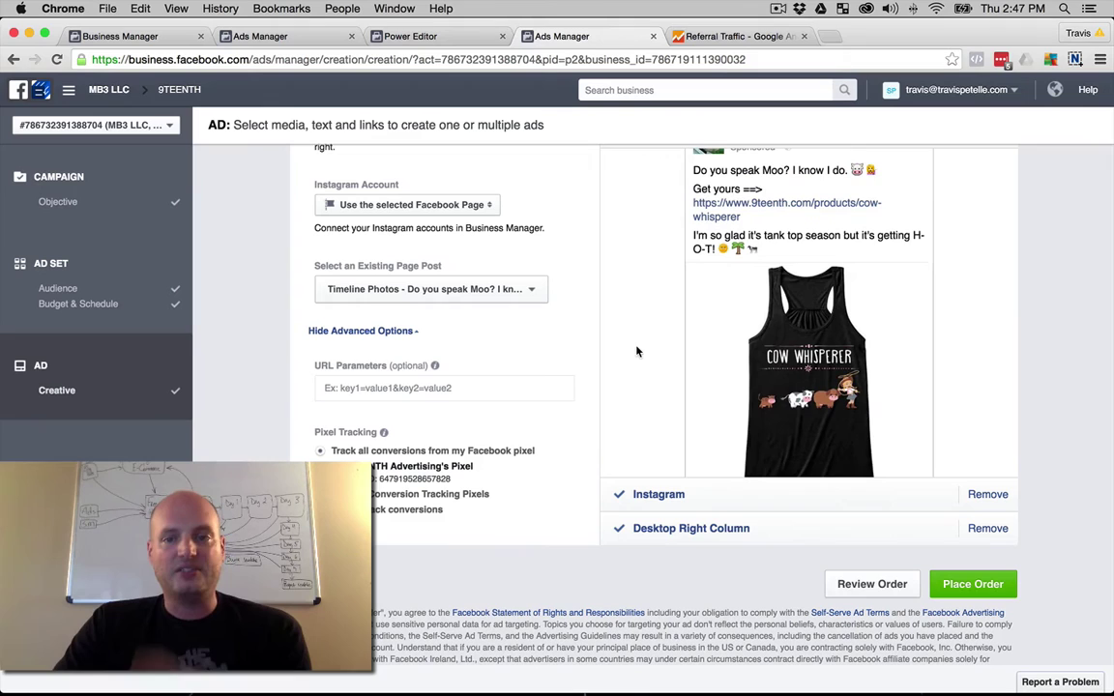
scroll(623, 340, up, 1)
scroll(623, 340, up, 5)
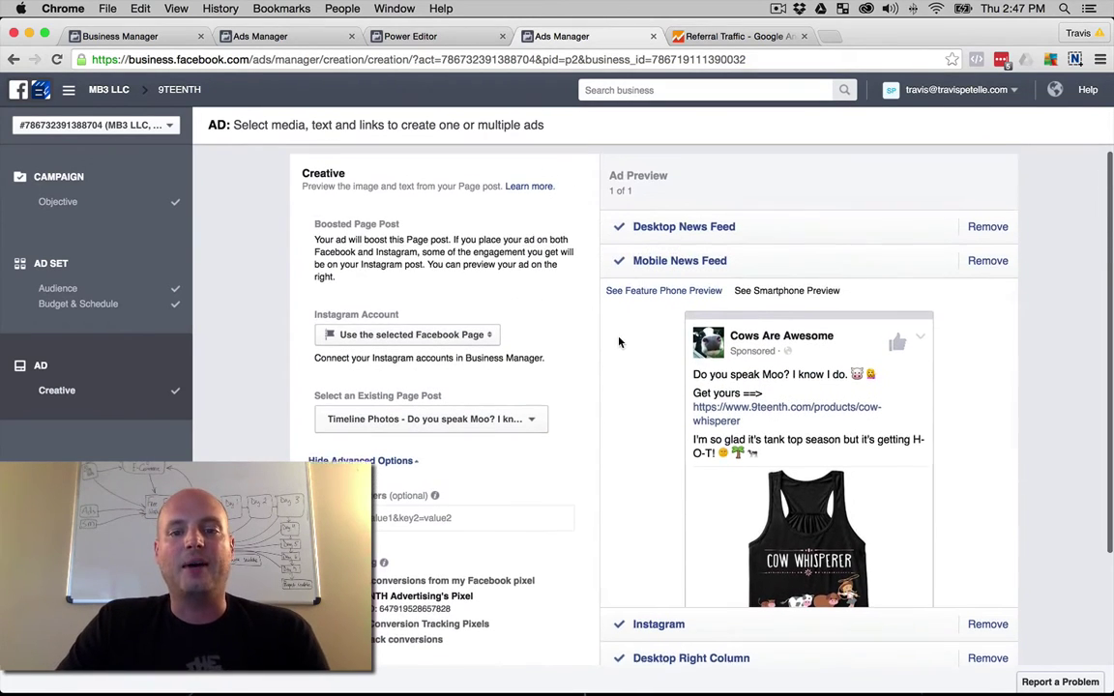
scroll(621, 351, down, 6)
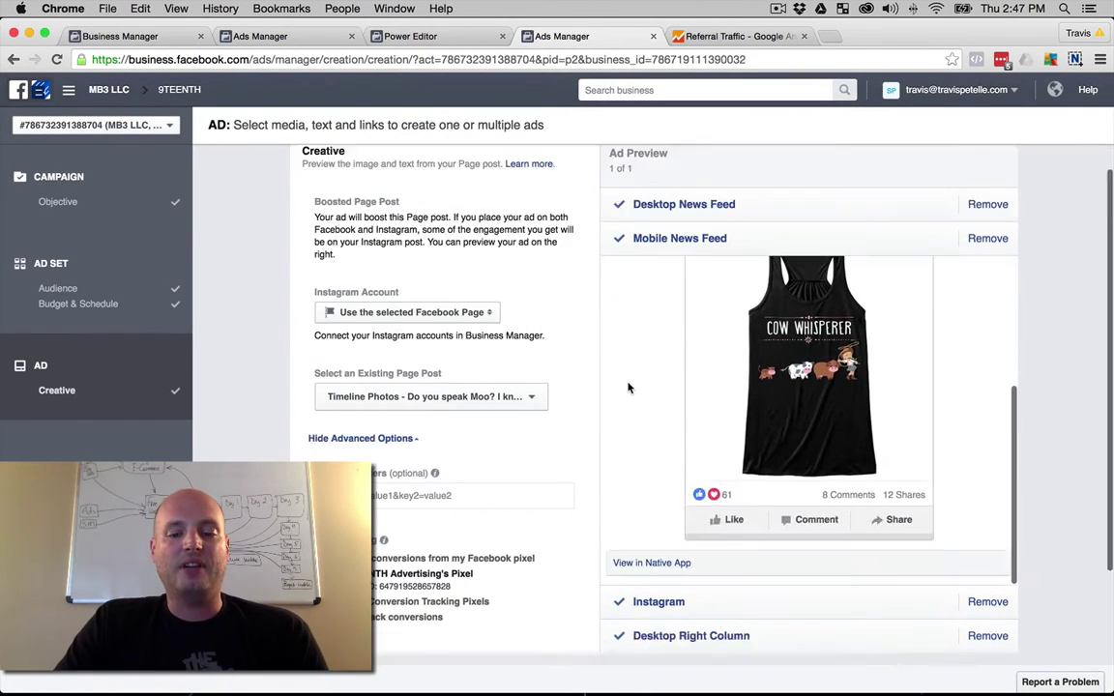
scroll(630, 386, down, 3)
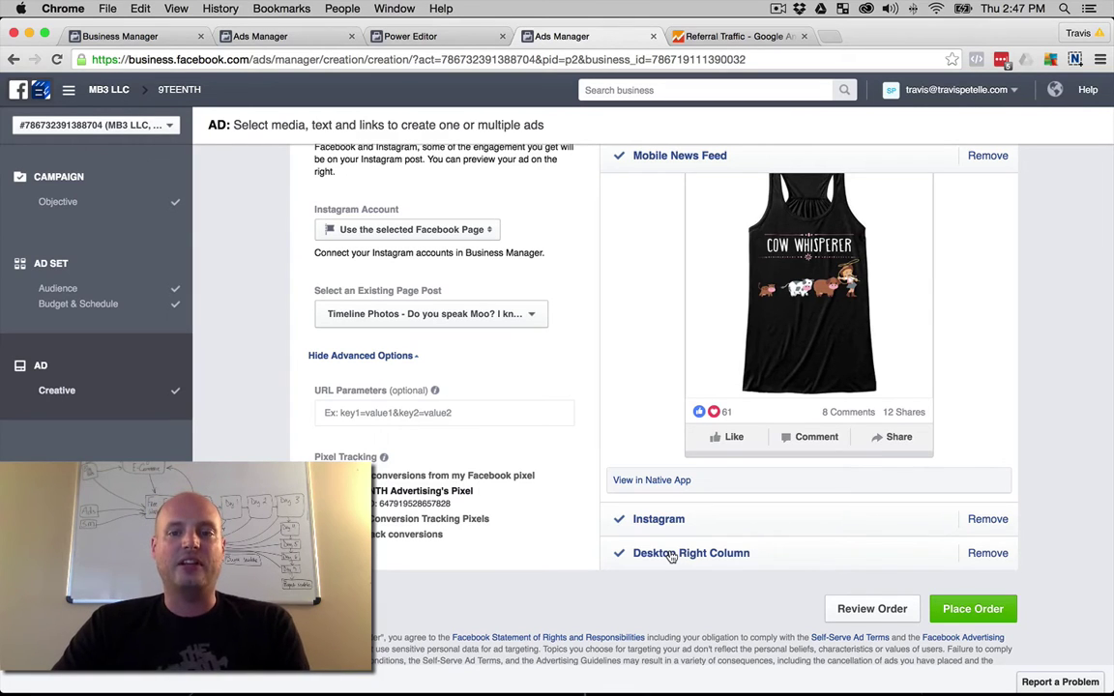
scroll(667, 566, down, 1)
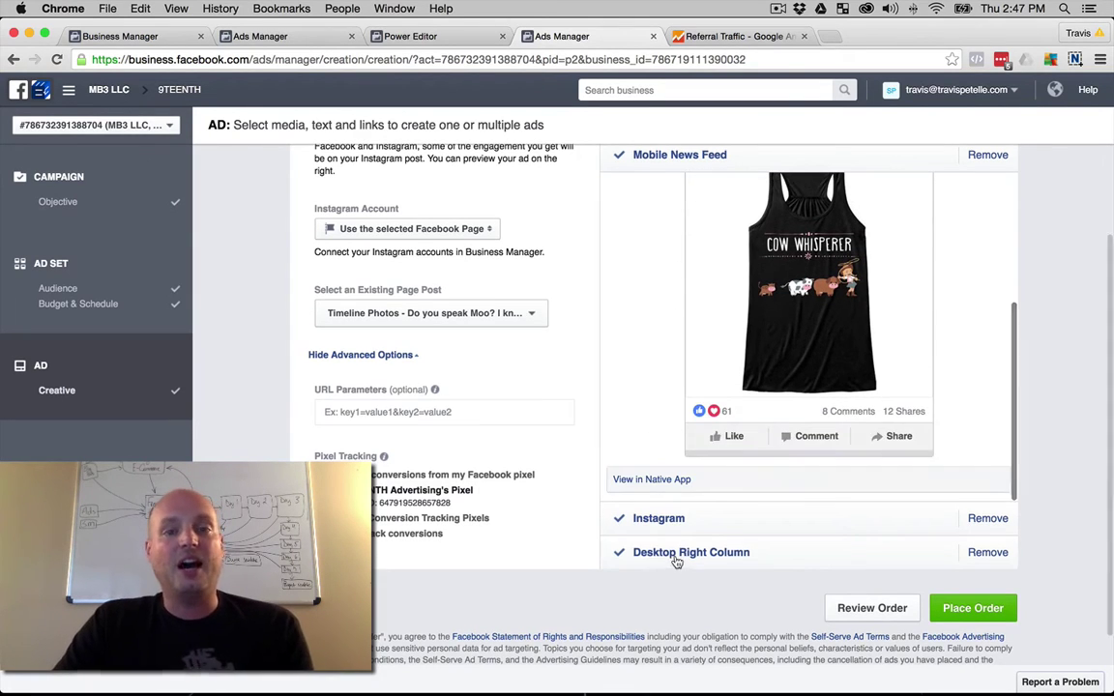
Preview the ad in the Desktop Right Column, then return to the Mobile News Feed preview.
click(677, 557)
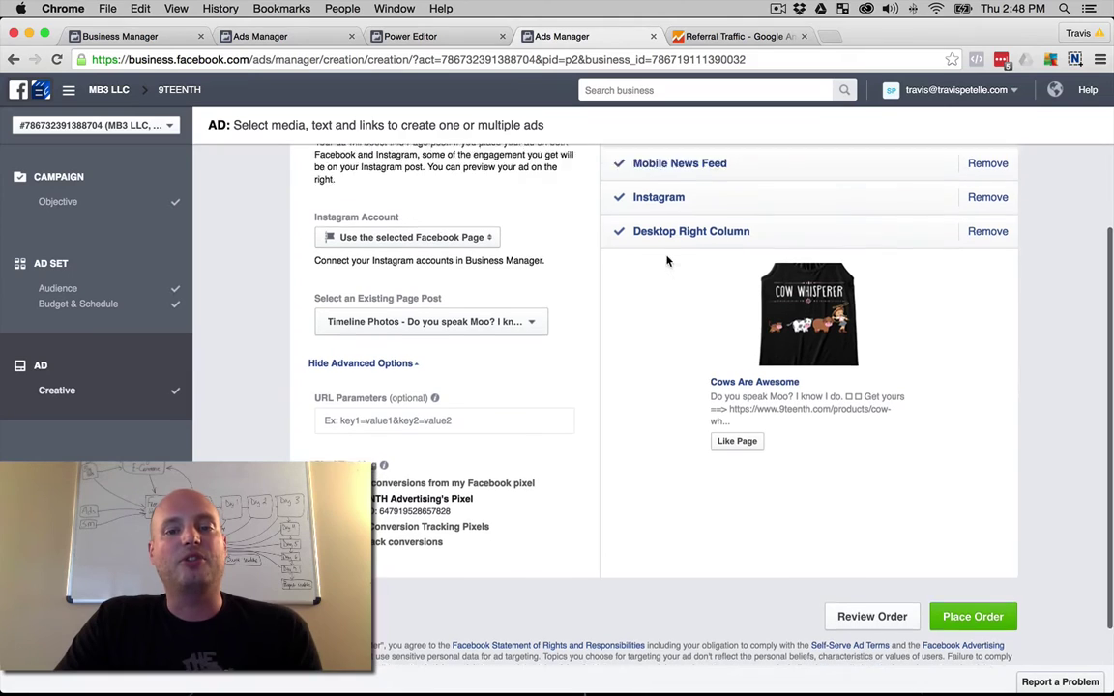
scroll(792, 383, up, 2)
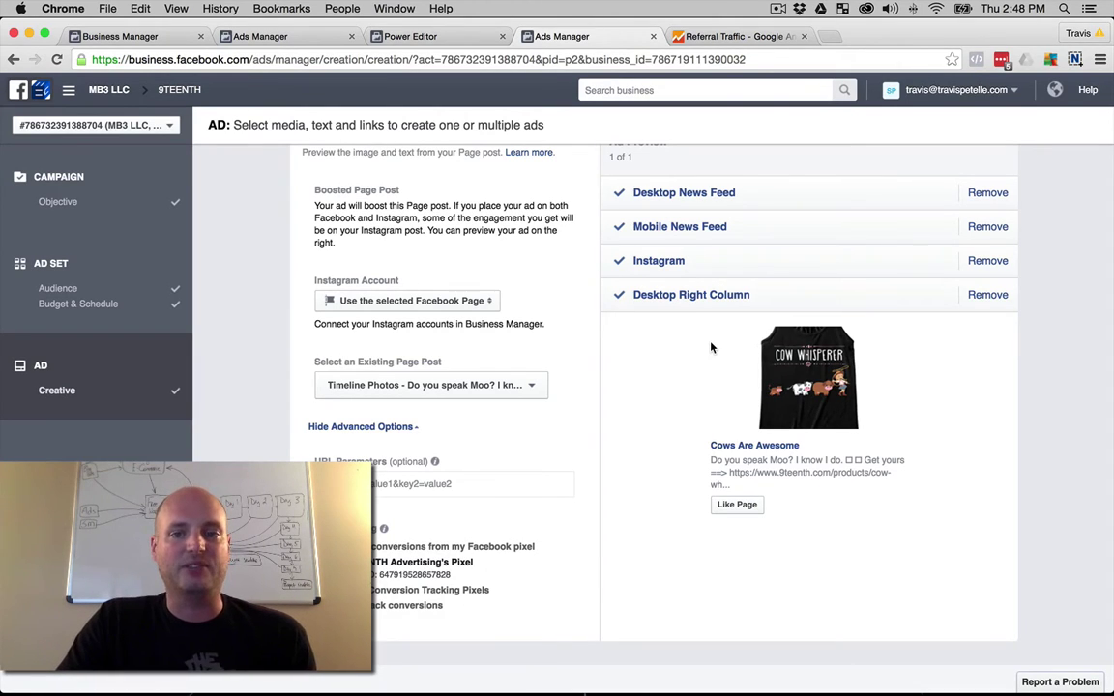
click(683, 226)
scroll(668, 392, up, 2)
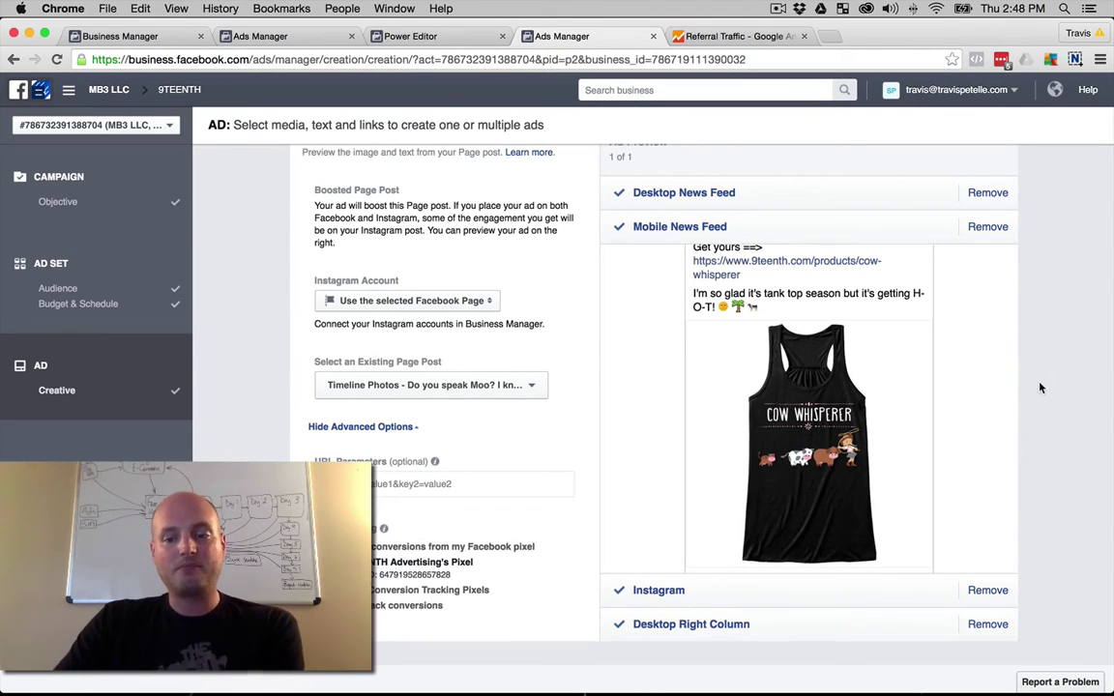
Show the Instagram preview and scroll to its like icons and 'Do you speak Moo?' caption.
click(677, 590)
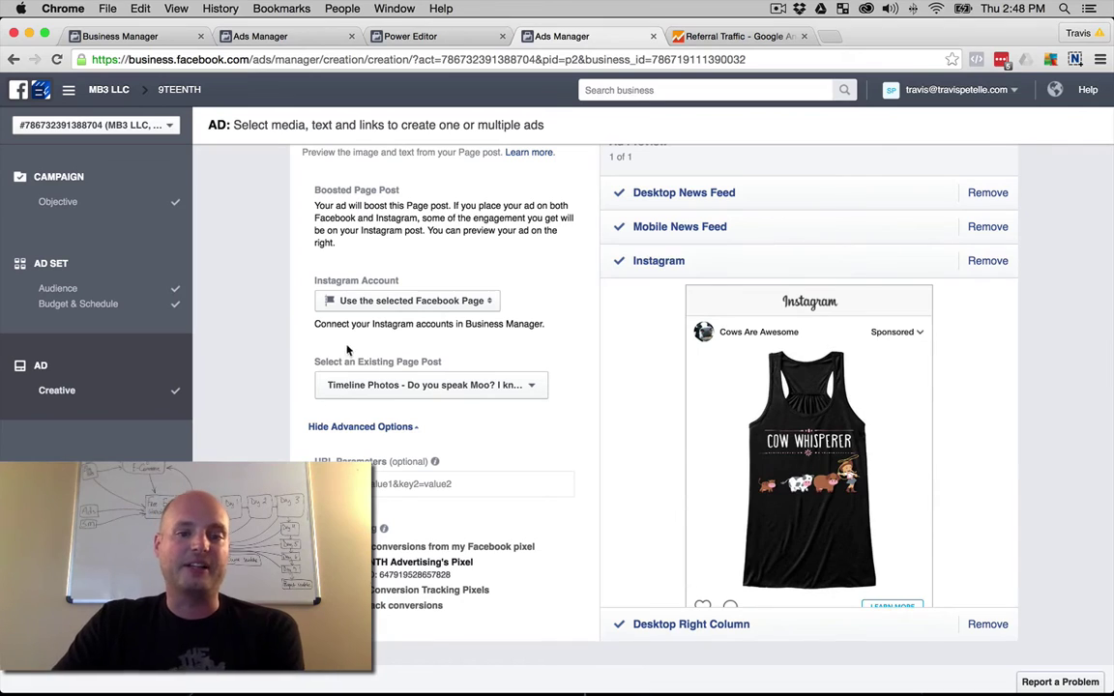
scroll(241, 315, down, 2)
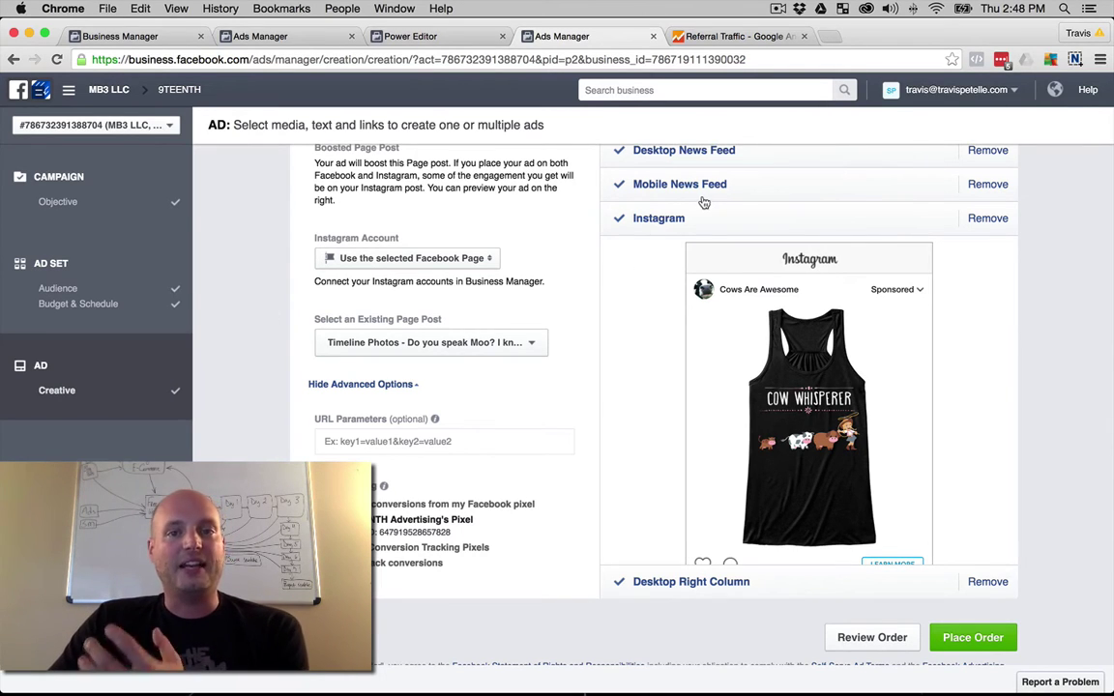
scroll(925, 361, down, 2)
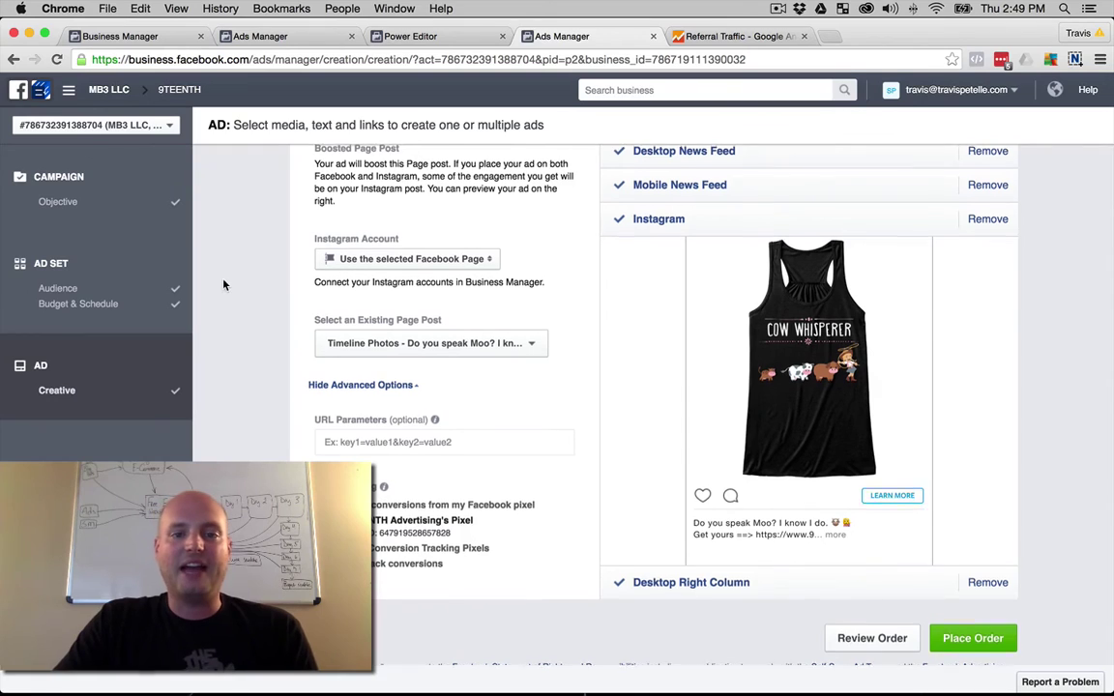
scroll(228, 290, up, 2)
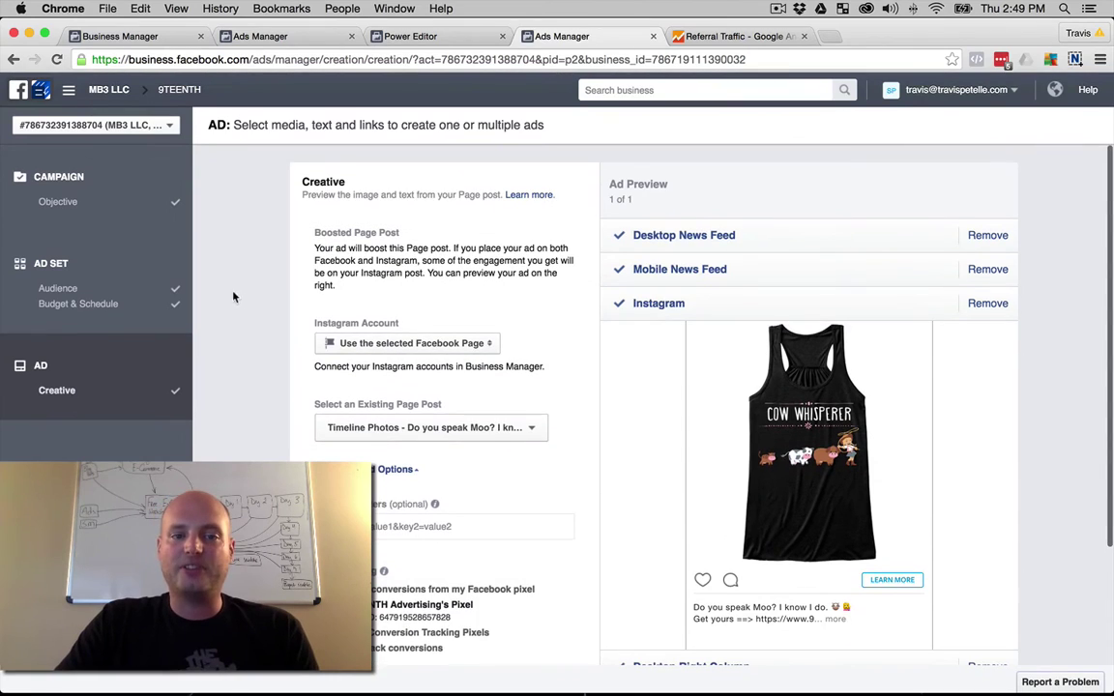
Remove the Mobile News Feed, Instagram and Desktop Right Column placements, leaving Desktop News Feed.
click(989, 269)
click(988, 305)
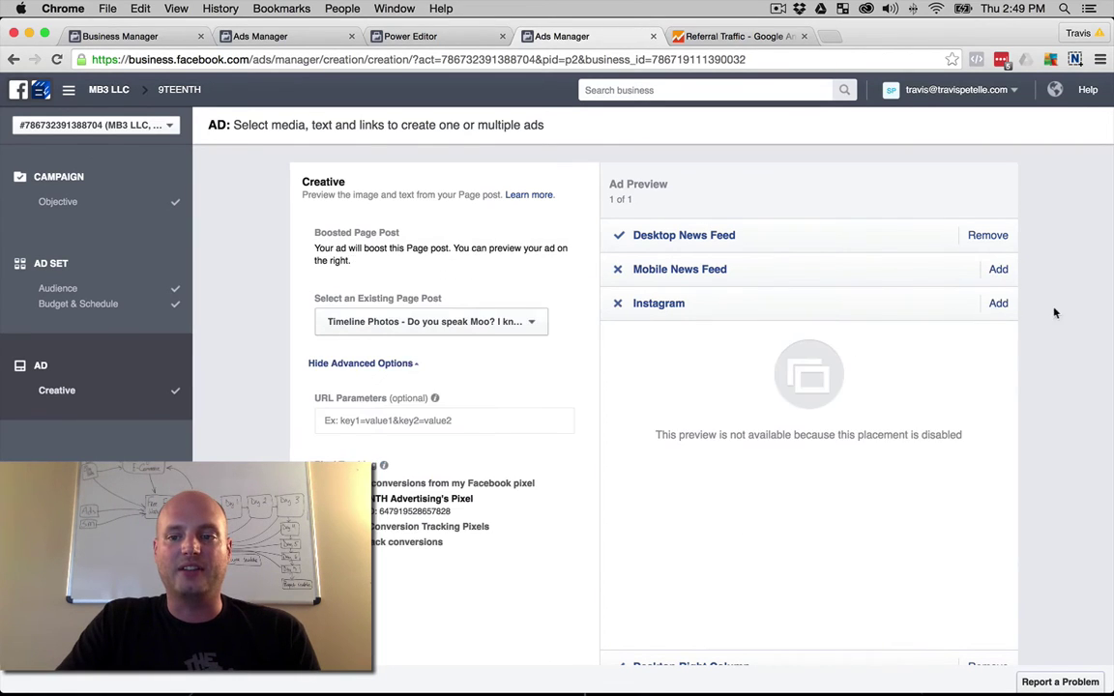
scroll(909, 484, down, 3)
click(988, 533)
scroll(1035, 462, up, 3)
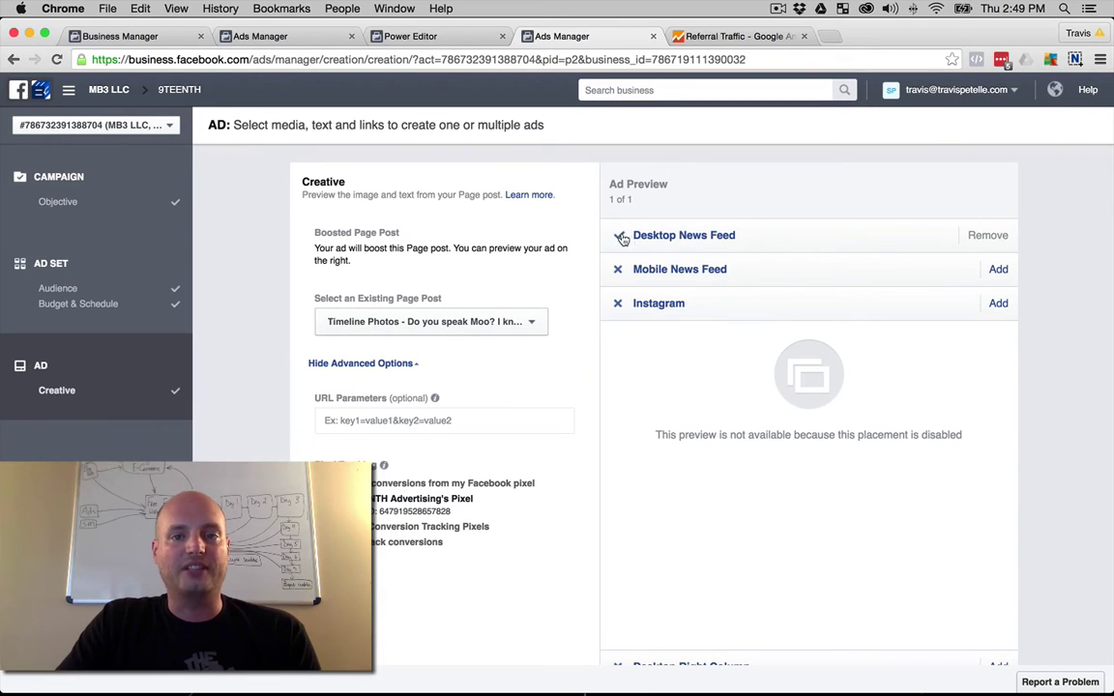
click(999, 269)
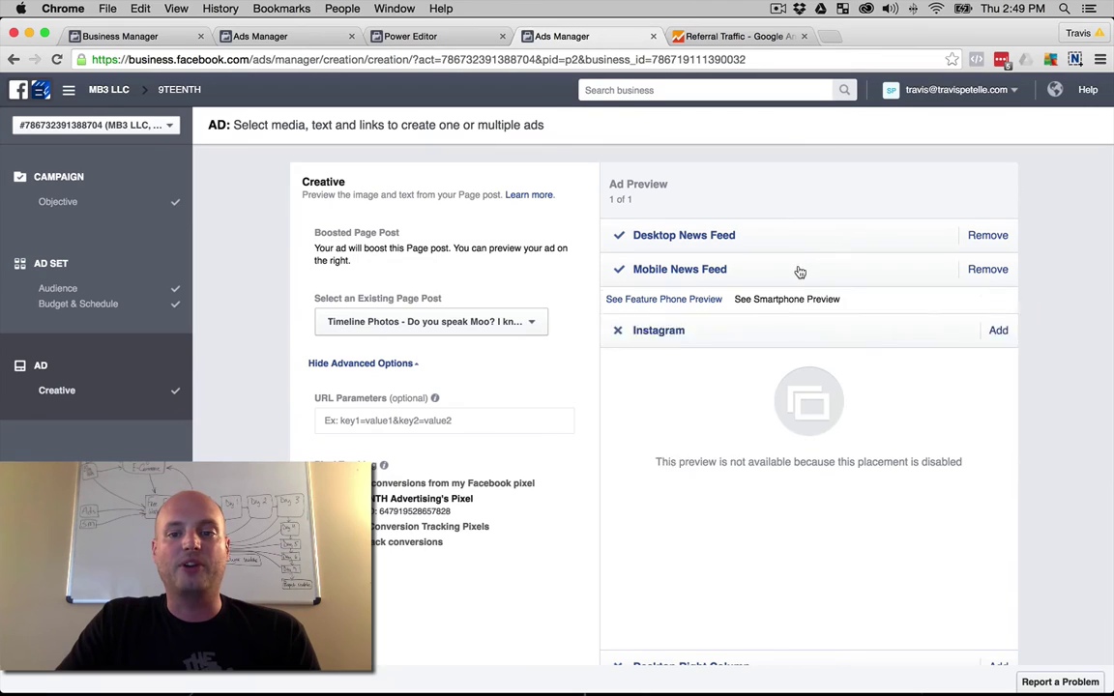
click(991, 269)
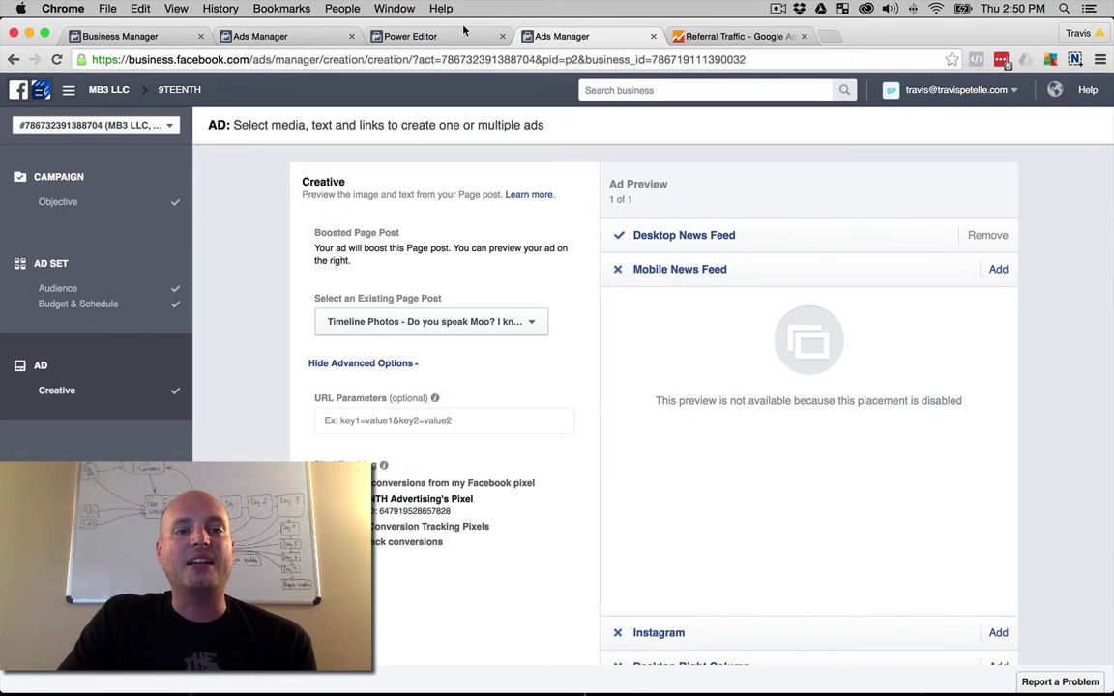
Switch to Power Editor and list the account's 2654 ad sets.
click(411, 35)
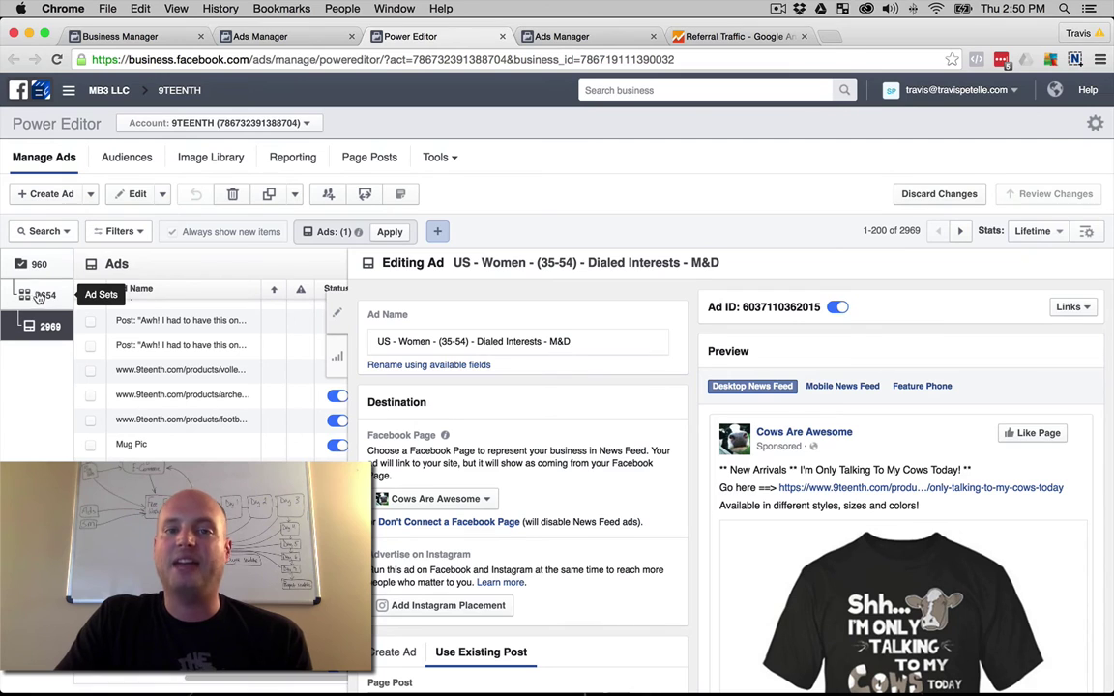
scroll(496, 491, down, 5)
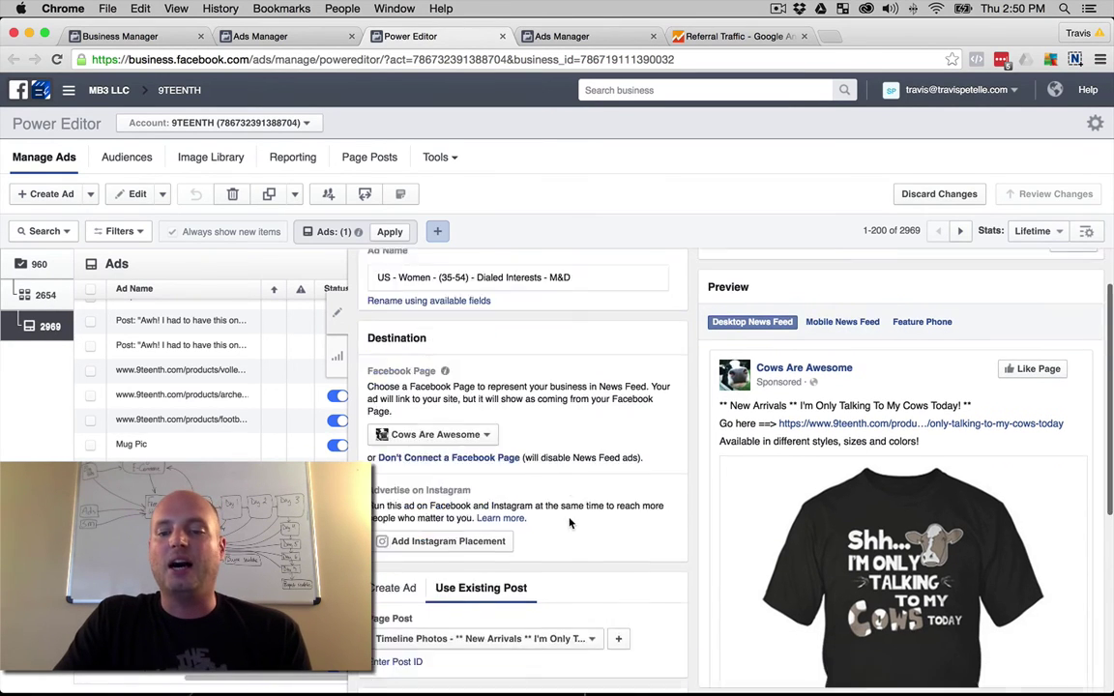
scroll(895, 440, up, 5)
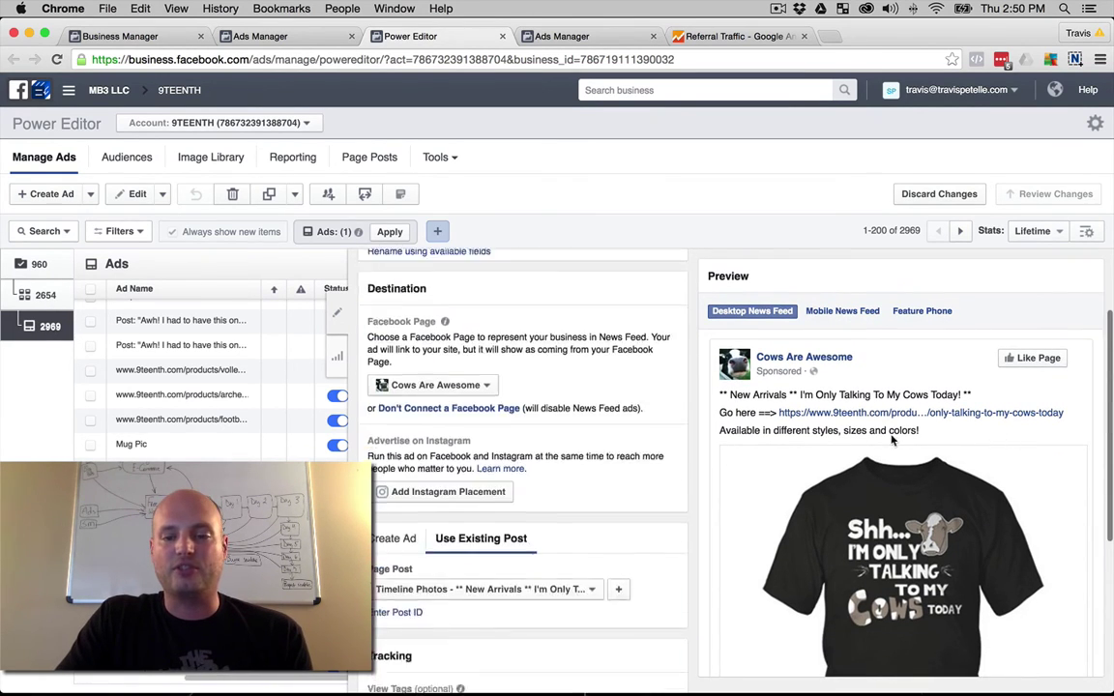
scroll(858, 472, down, 4)
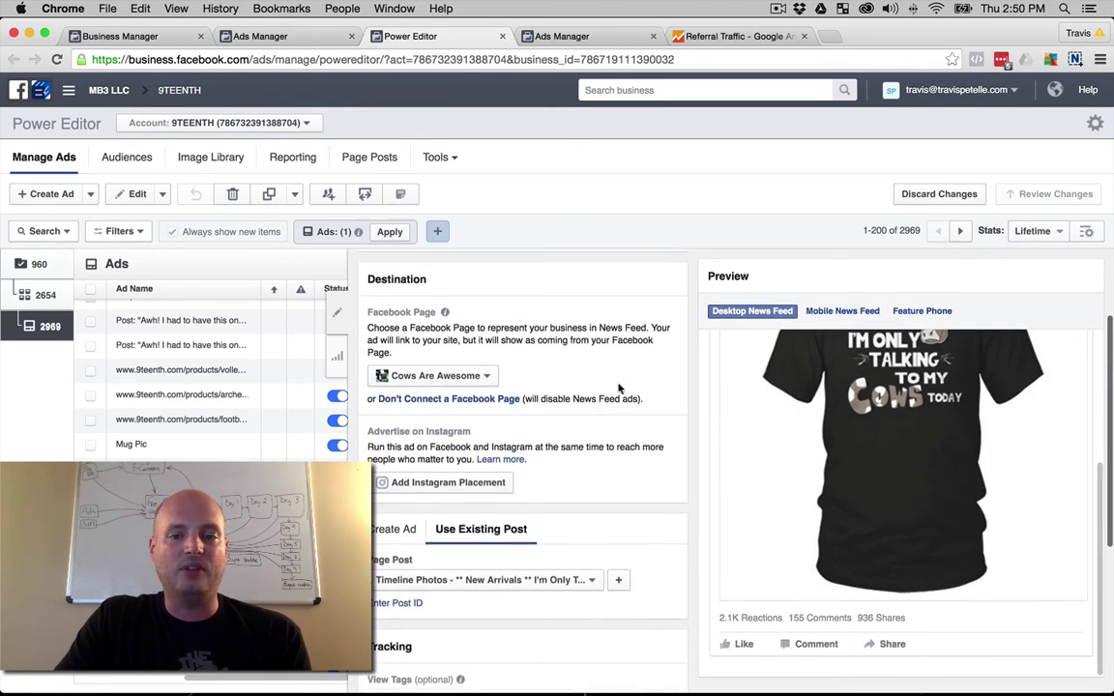
scroll(870, 387, up, 3)
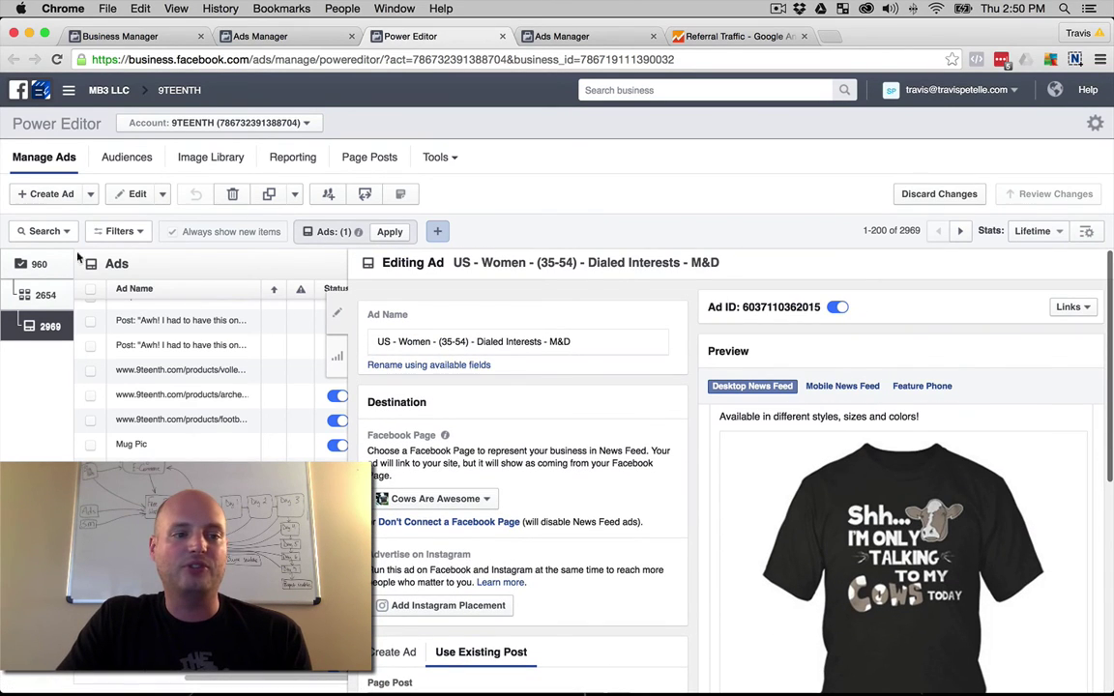
click(40, 295)
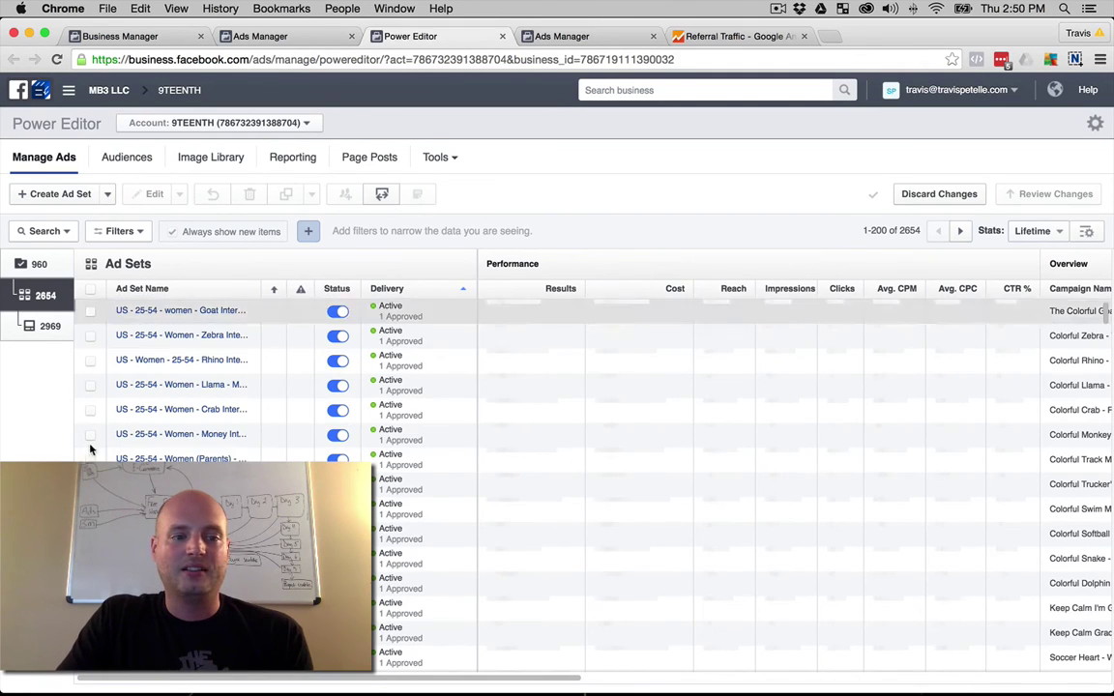
Edit the Goat Interests - Round 1 ad set and show its Placement options, including Audience Network info.
click(90, 311)
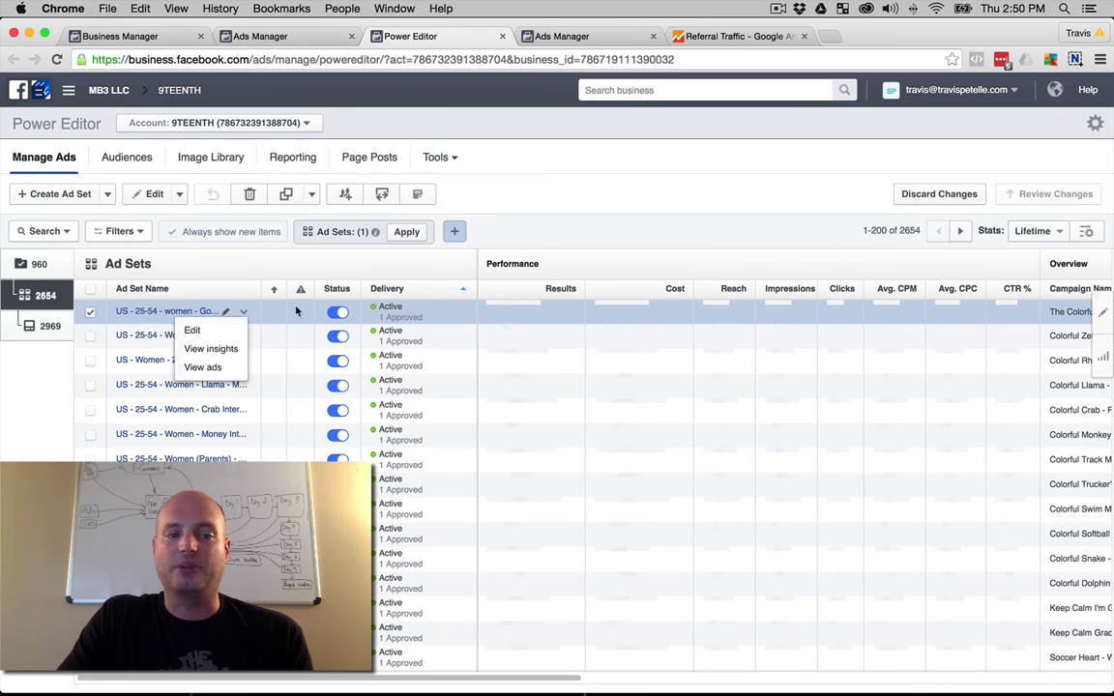
click(1102, 312)
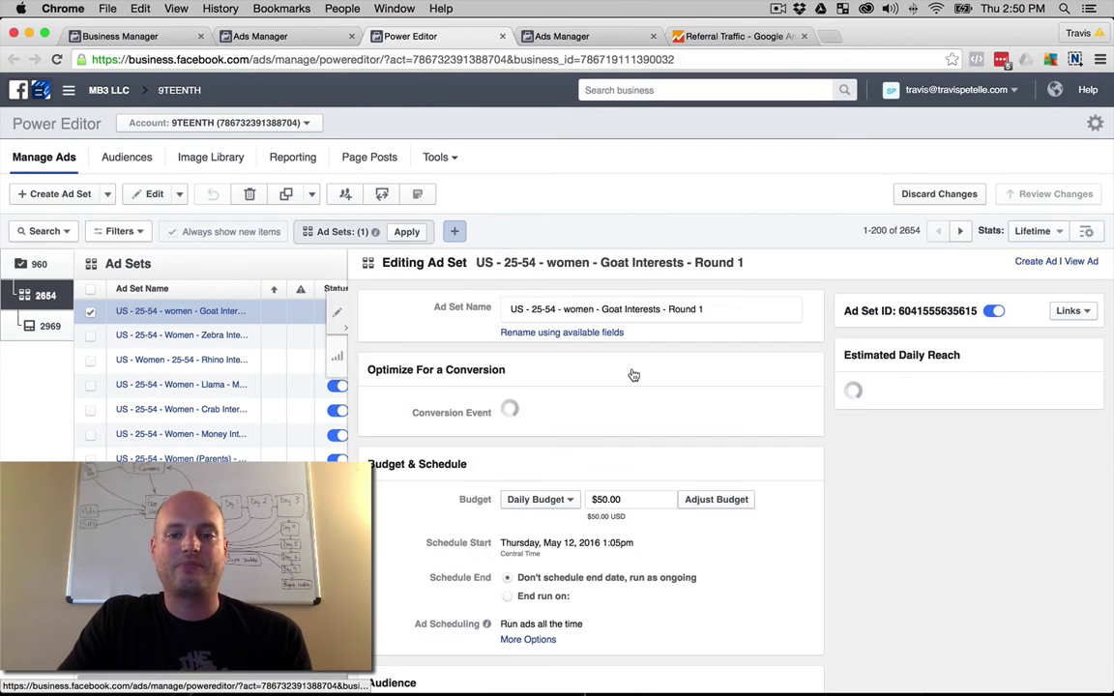
scroll(635, 373, down, 2)
scroll(634, 373, down, 10)
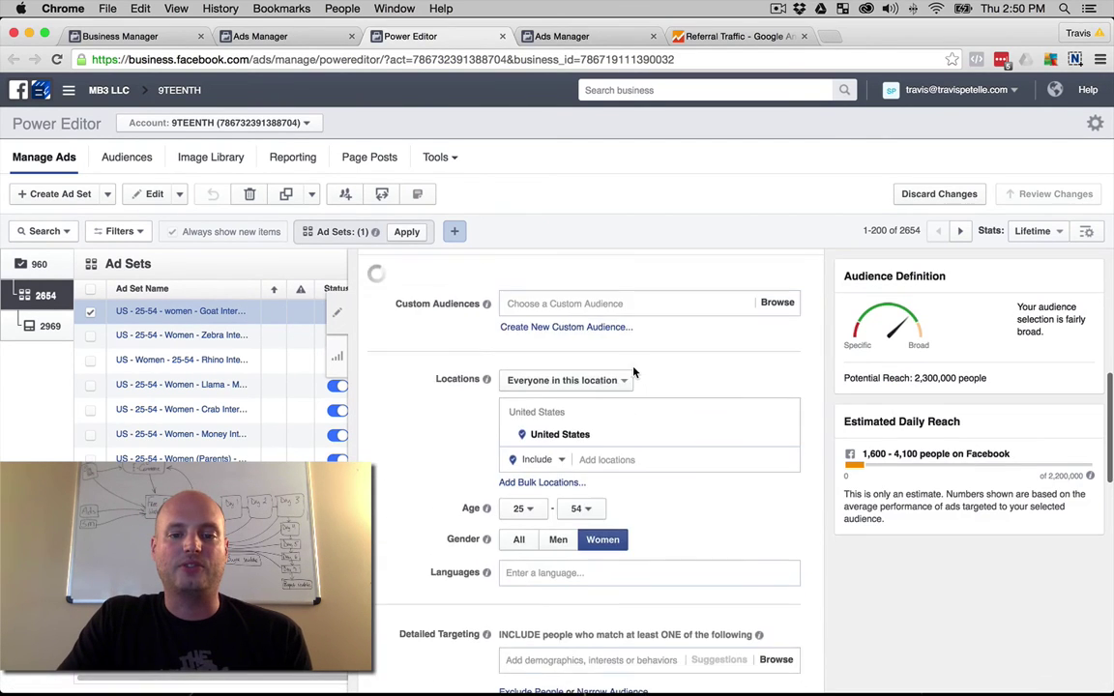
scroll(410, 387, down, 8)
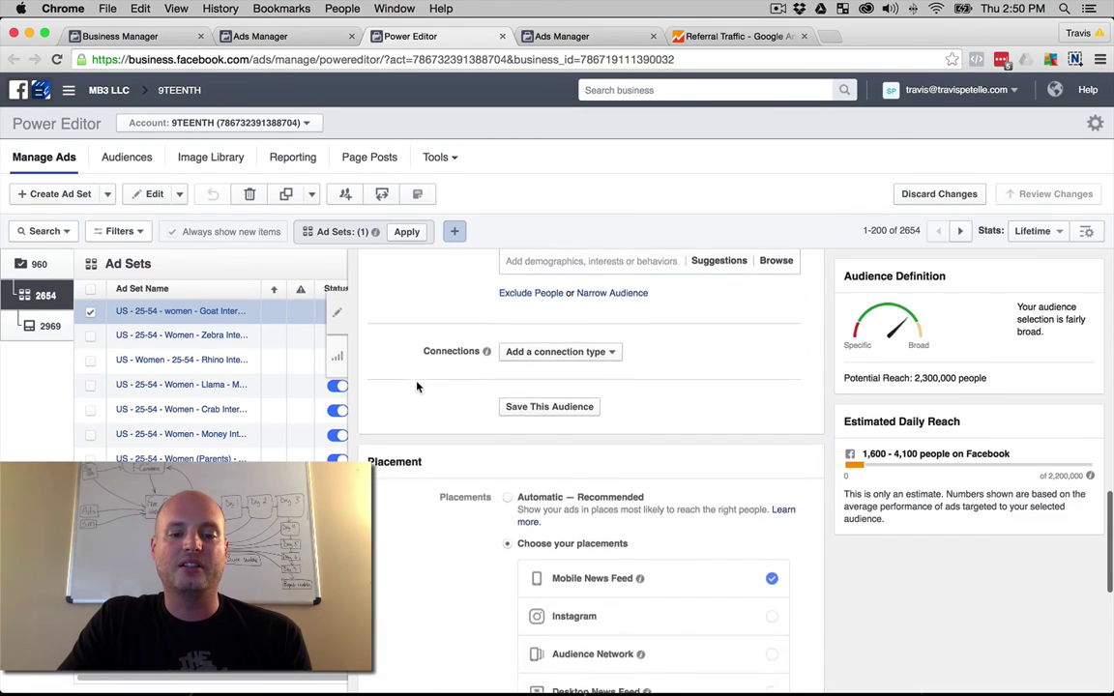
scroll(419, 399, down, 1)
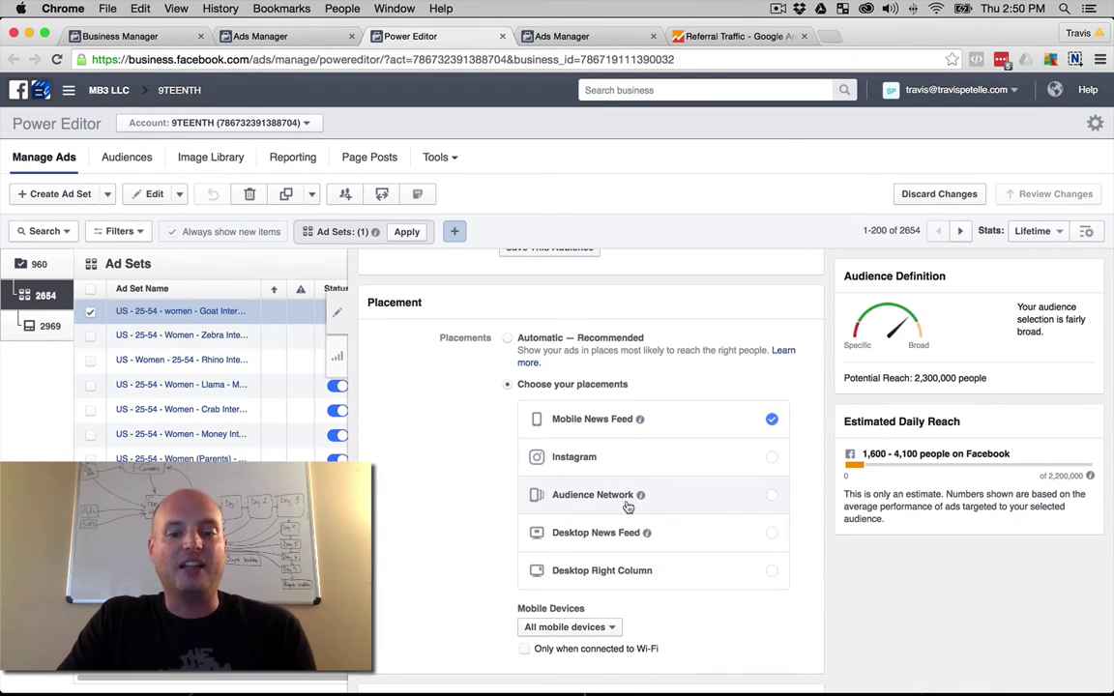
mouse_move(643, 501)
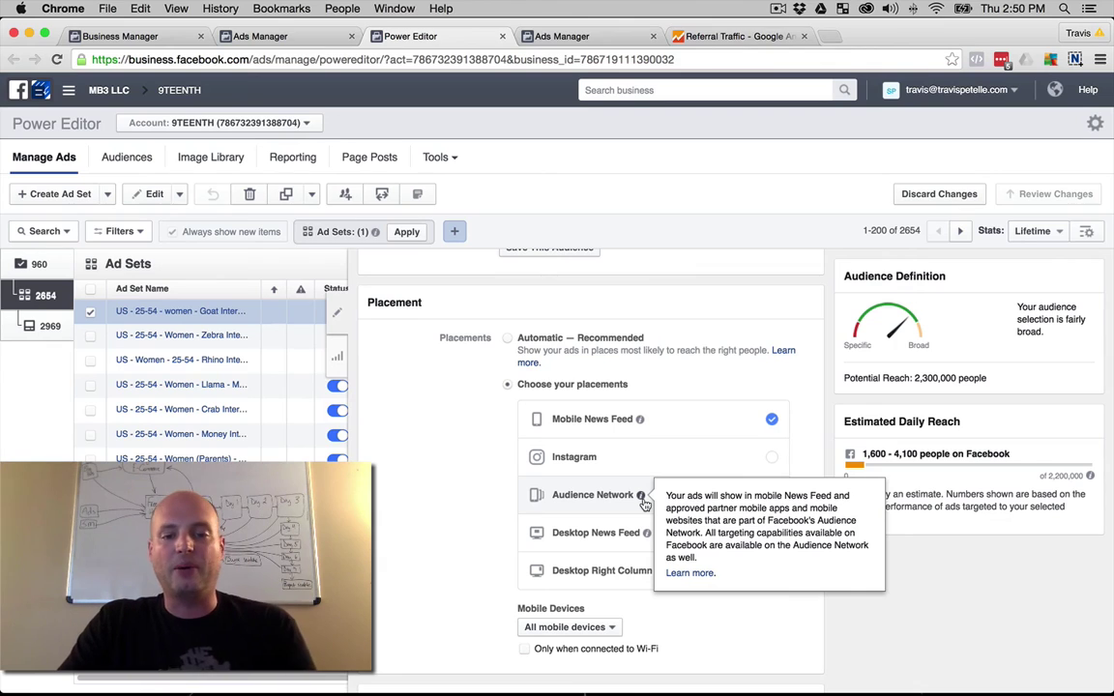